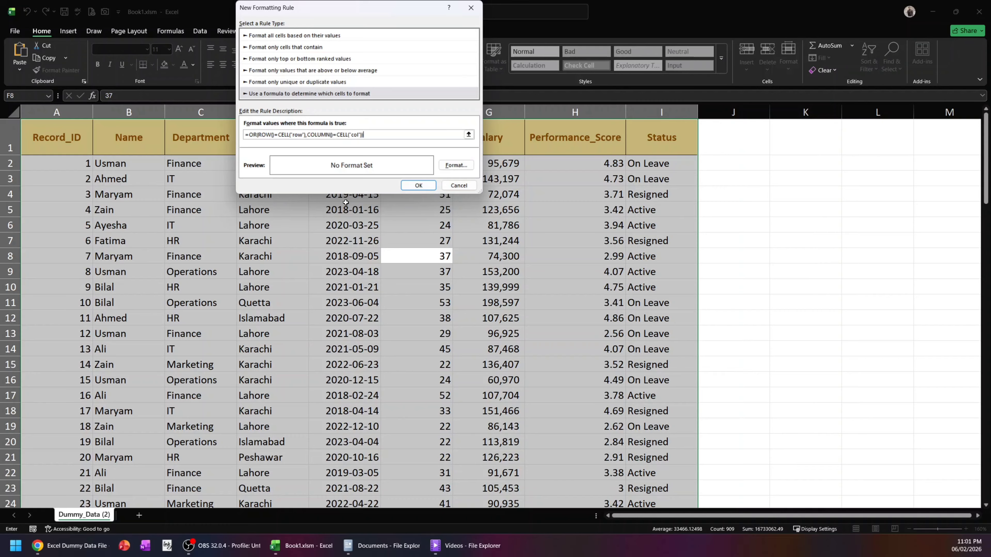
- Set the formula rule's fill to the custom light green #8BFFBF and apply the rule
click(456, 165)
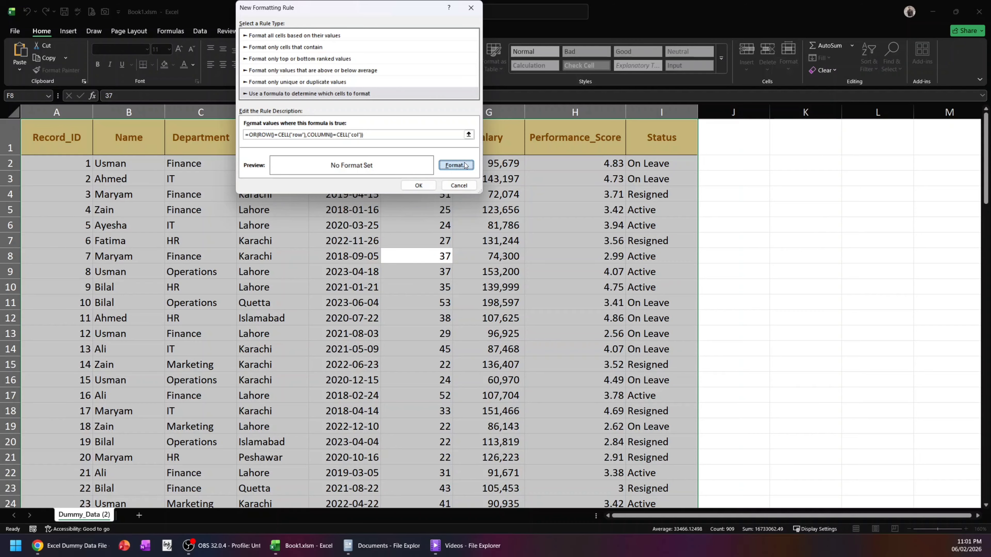
click(332, 24)
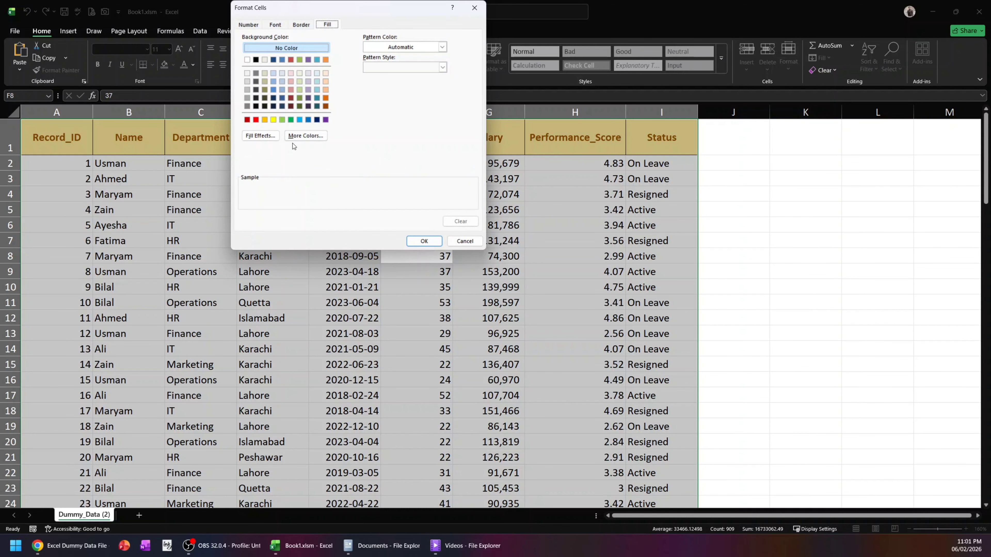
click(305, 136)
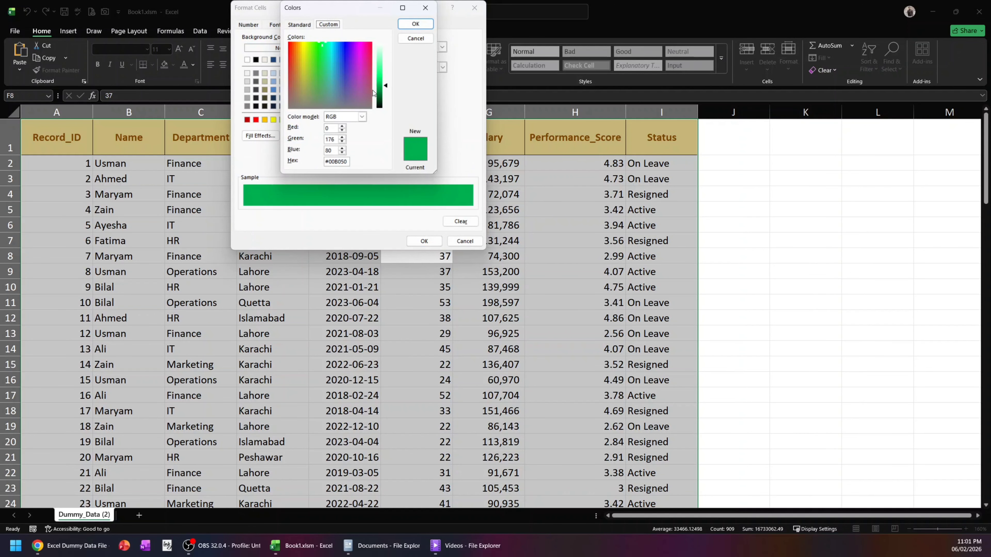
drag(386, 86, 387, 58)
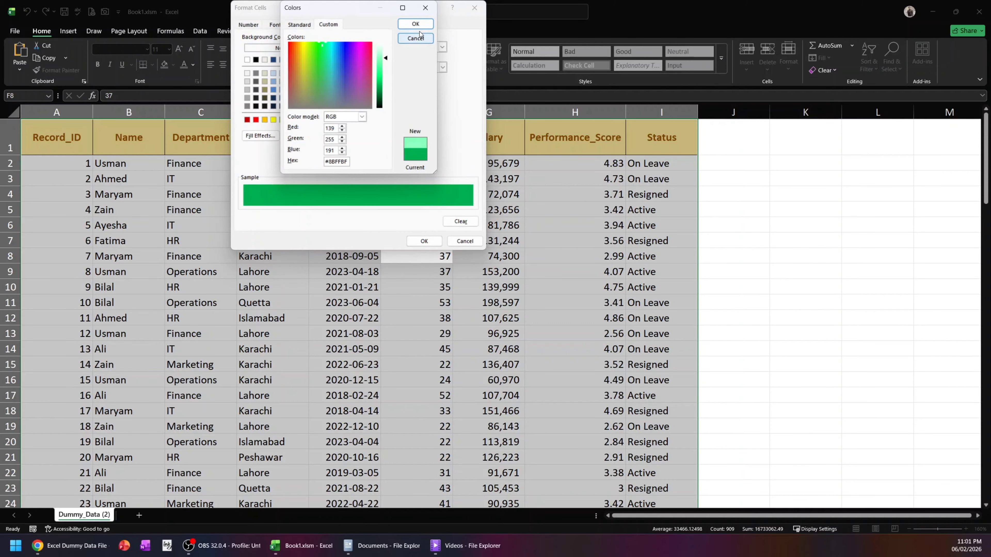
click(423, 24)
click(423, 241)
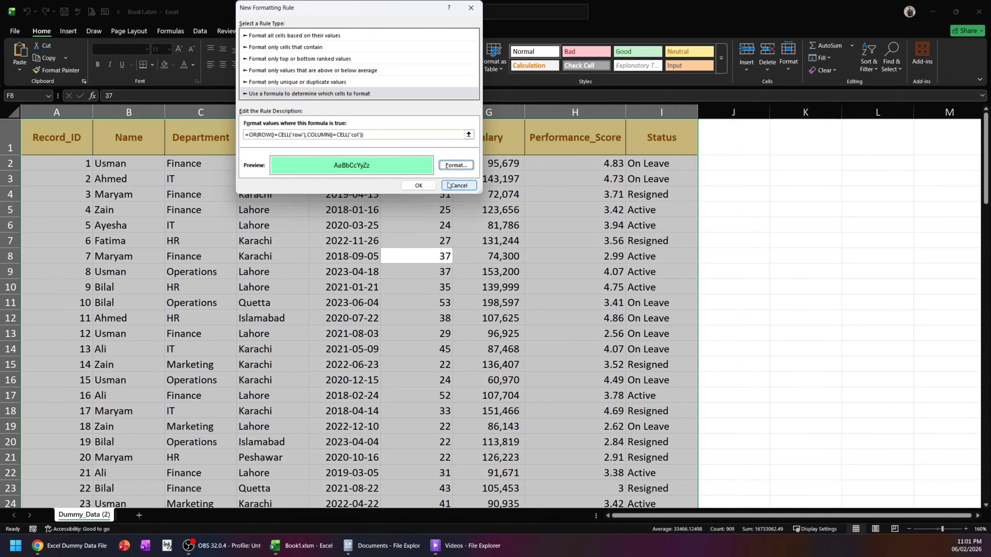
click(416, 188)
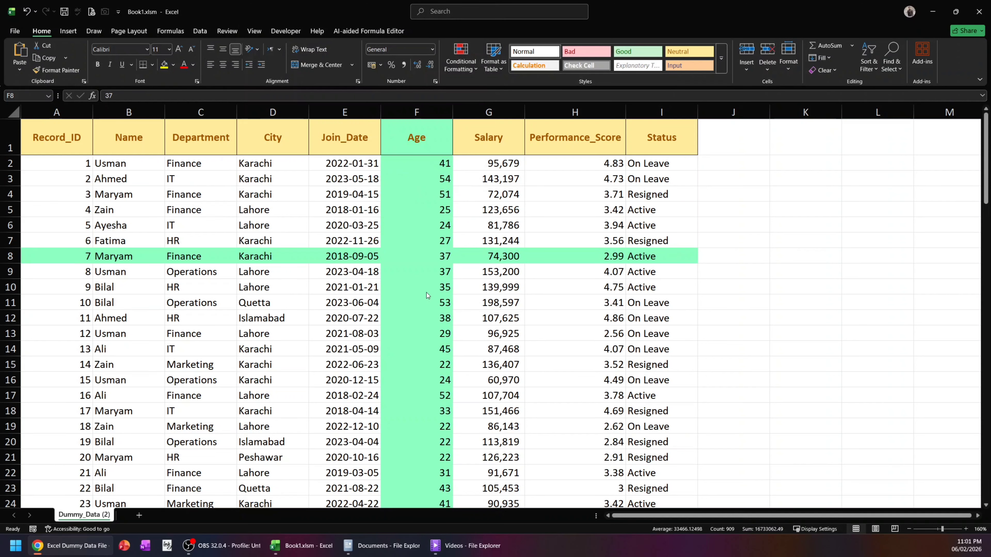
- Start another conditional formatting rule for the whole data table, using a formula to determine which cells to format
key(ctrl+a)
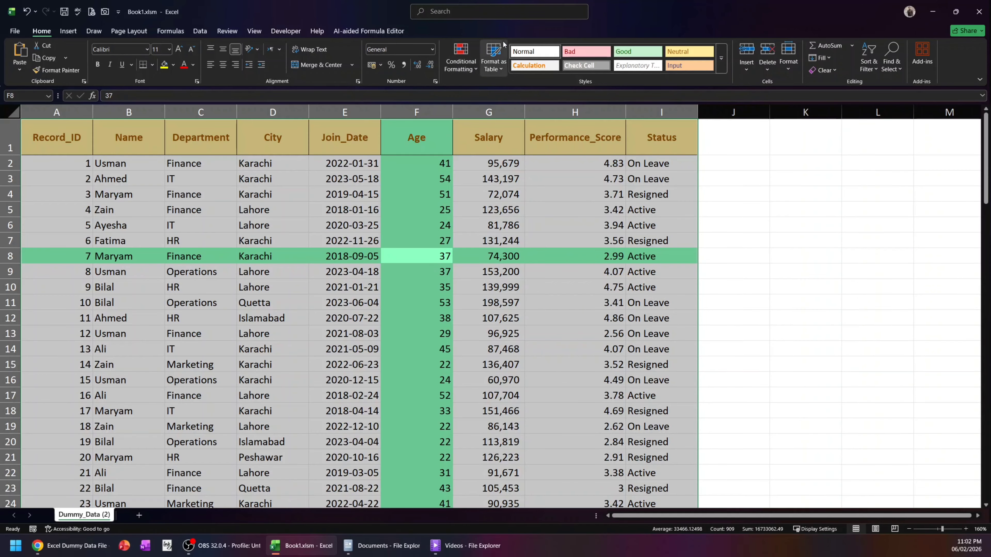
click(471, 70)
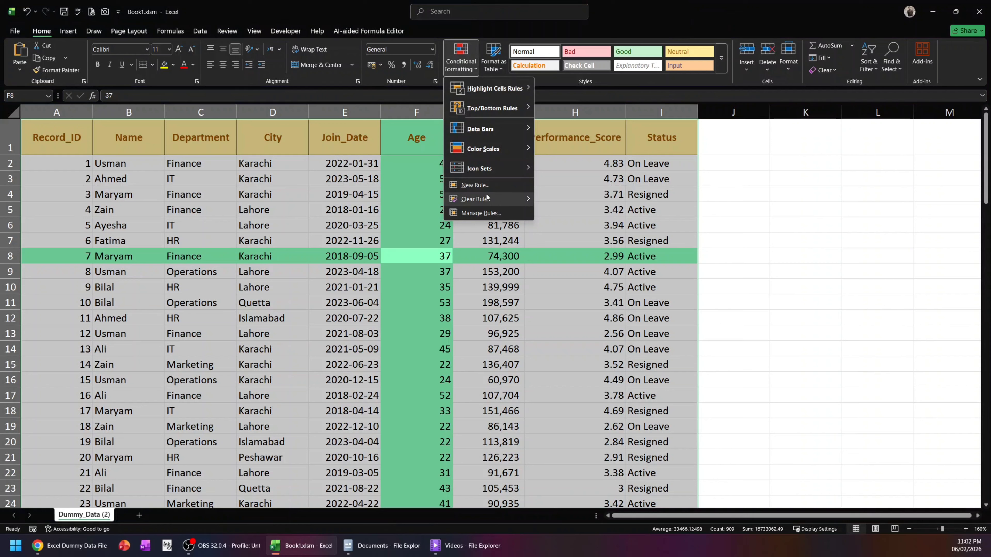
click(483, 182)
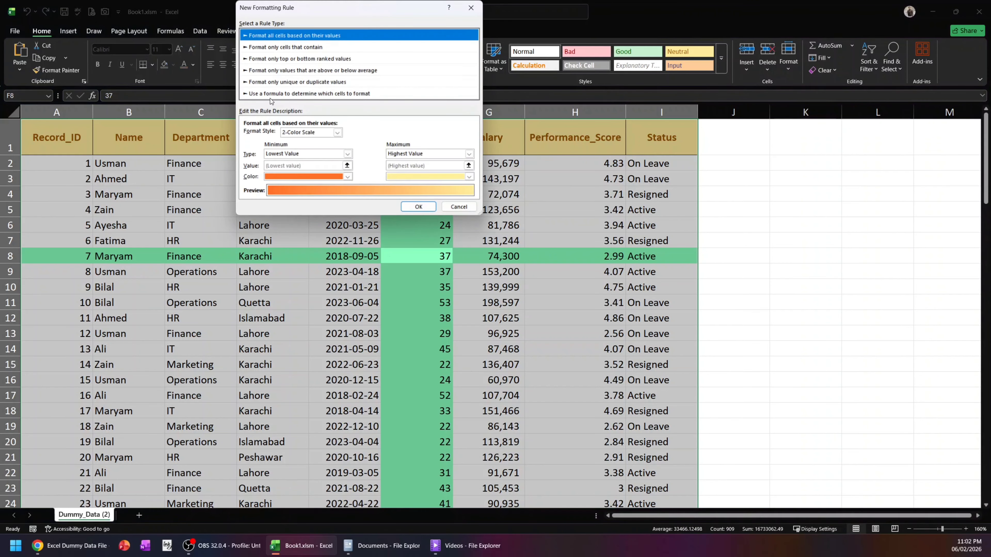
click(272, 94)
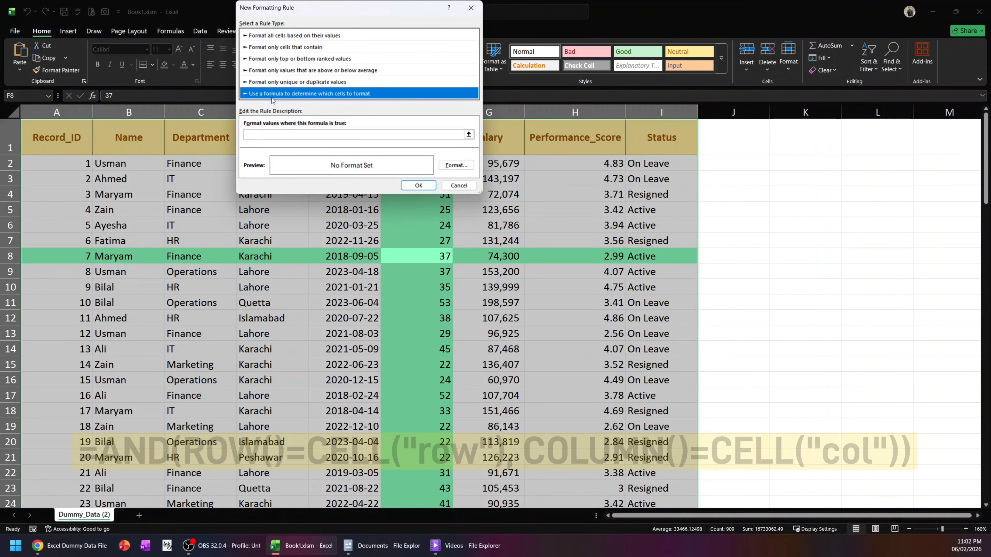
click(289, 134)
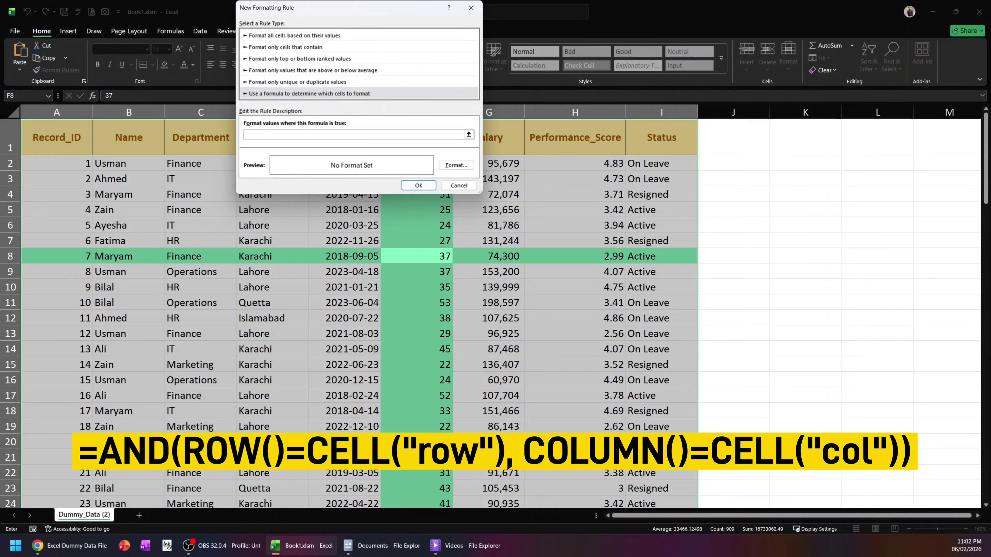
- Enter the rule formula =AND(ROW()=CELL("row"),COLUMN()=CELL("col"))
text(=)
text(AND)
text(ROW()=CELL(()
text("ROW)
key(BackSpace)
key(BackSpace)
key(BackSpace)
text(row"),COLUMN)
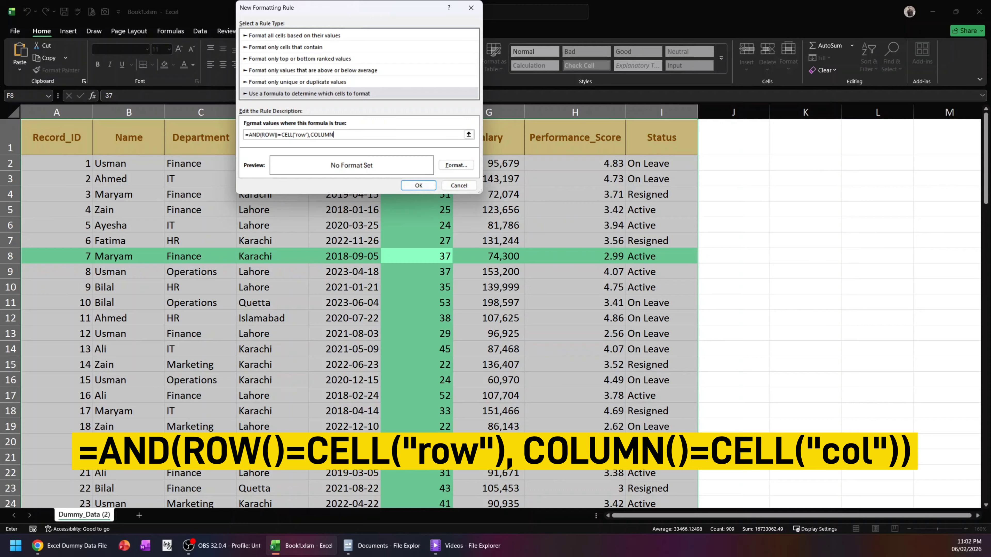
text(()=CELL("col)
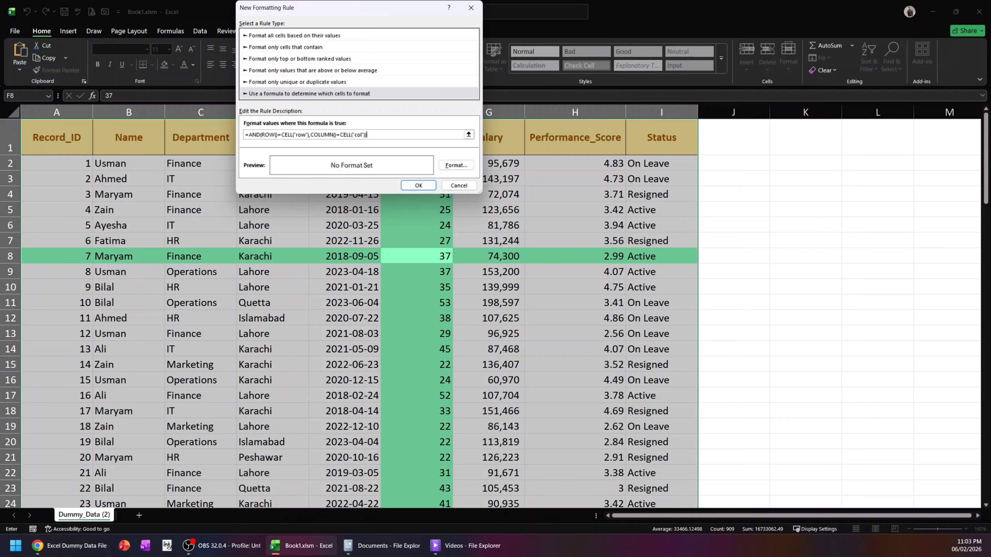
- Set the new rule's fill to the custom dark green #004C22
click(457, 167)
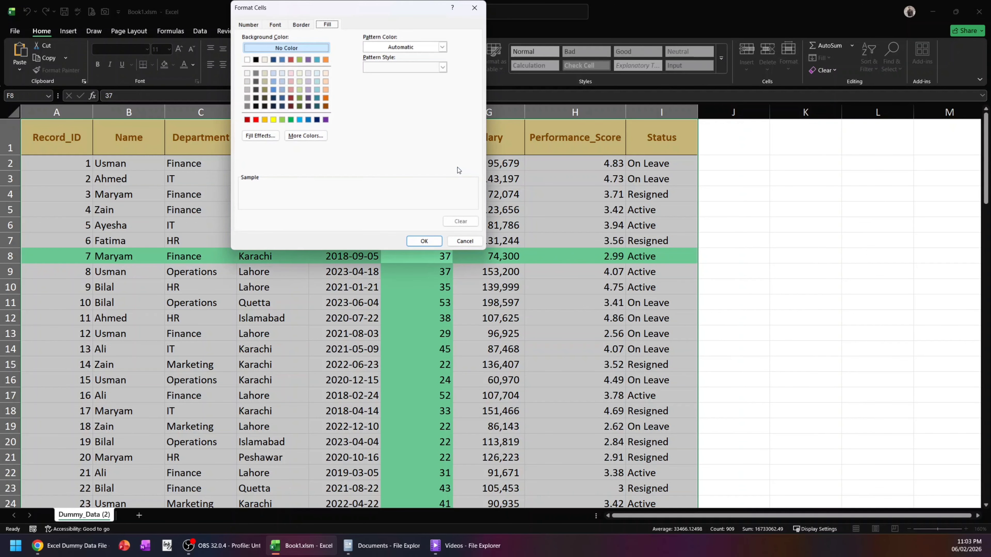
click(291, 120)
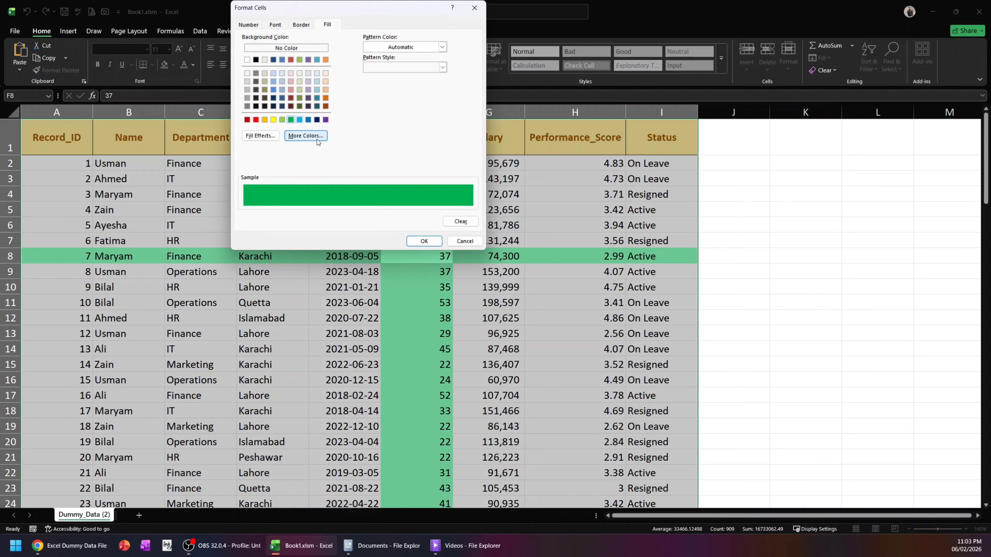
click(315, 138)
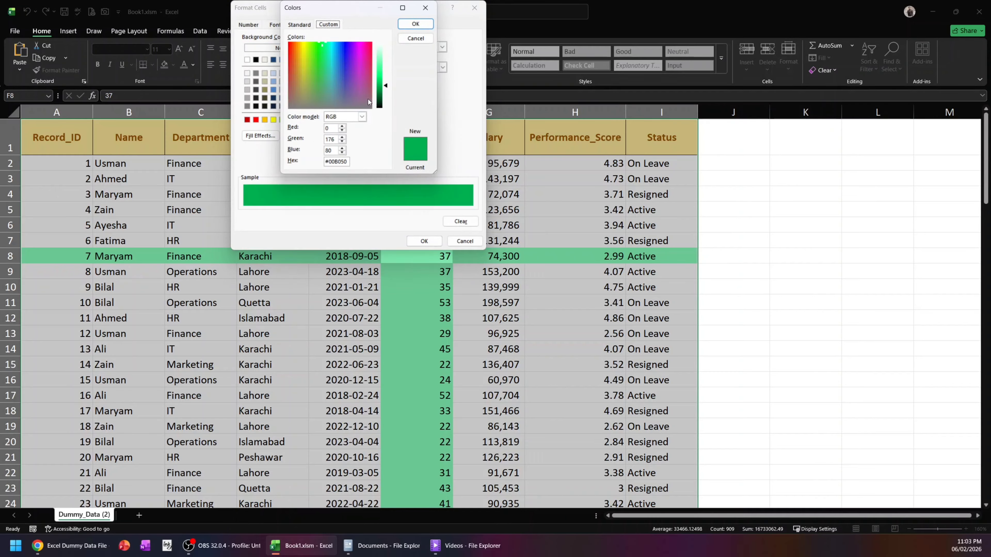
drag(388, 87, 386, 97)
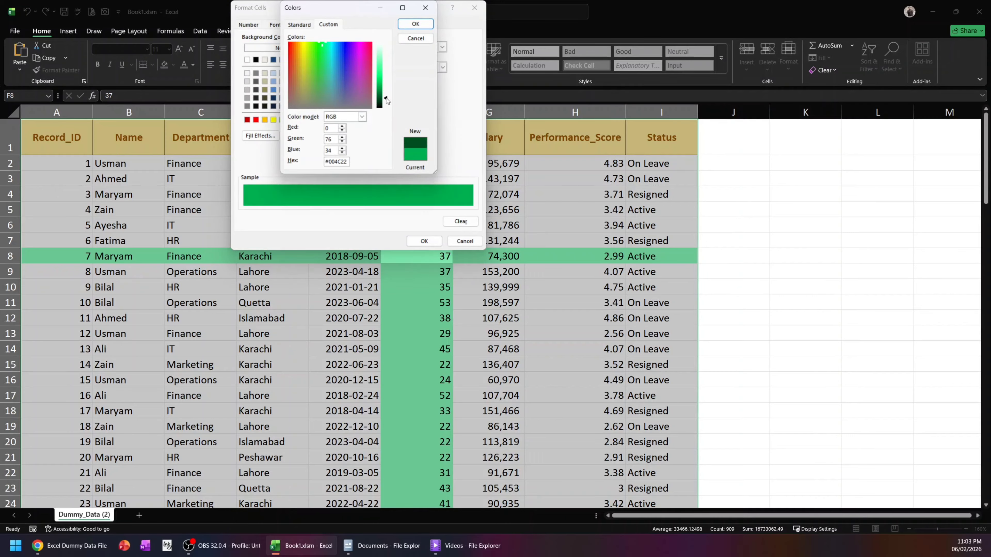
click(415, 23)
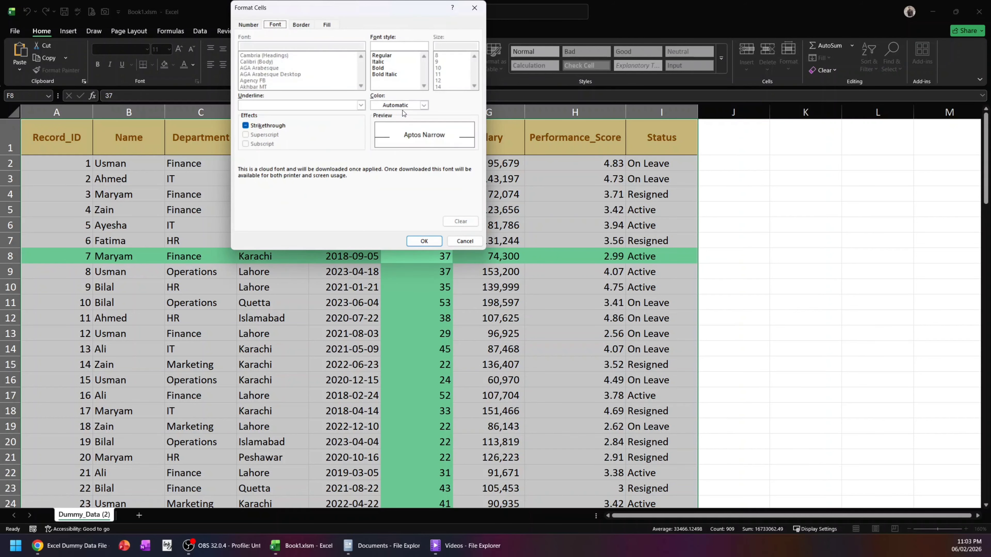
- Set the new rule's font color to white and apply the rule to the table
click(424, 105)
click(378, 147)
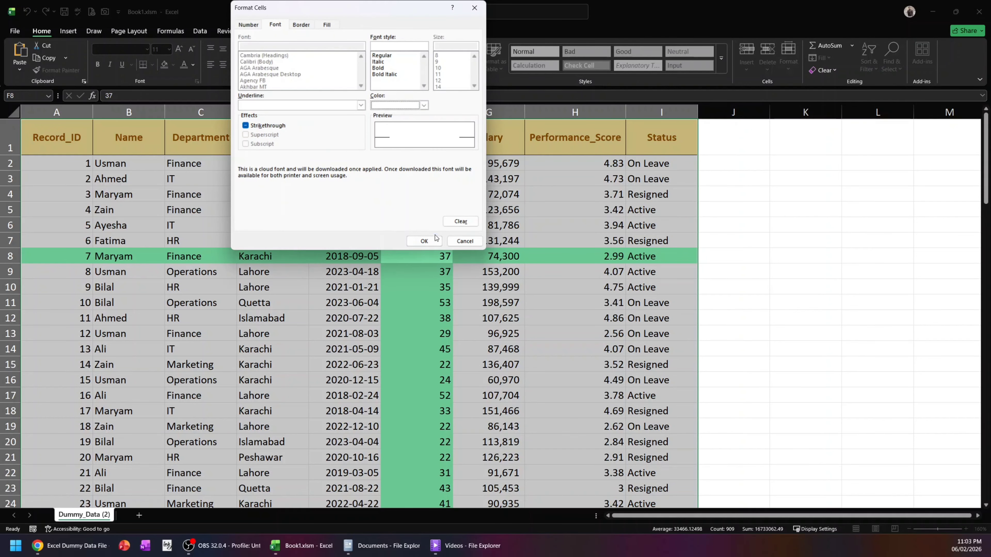
click(424, 241)
click(419, 185)
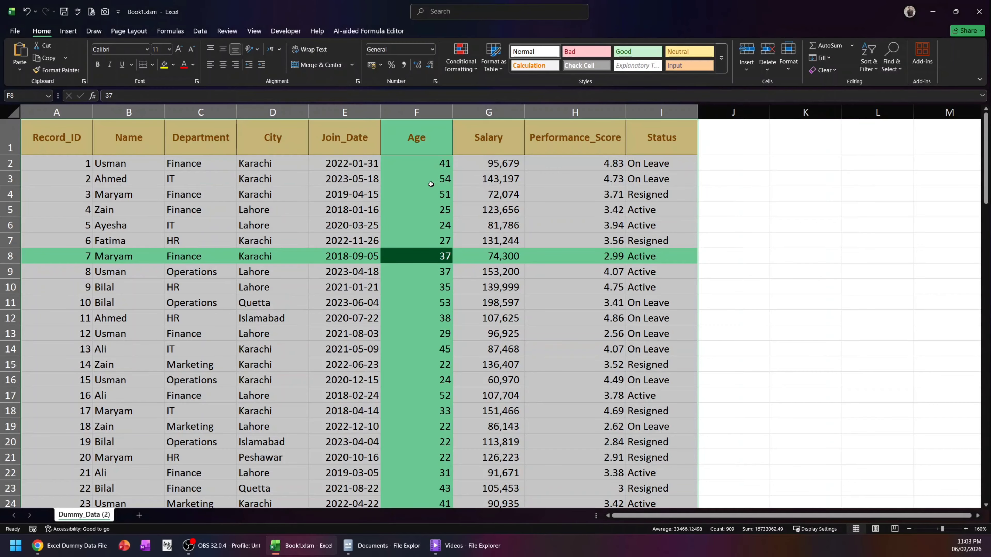
- Move the active cell through various rows and columns of the table to check whether the highlight follows it
click(418, 288)
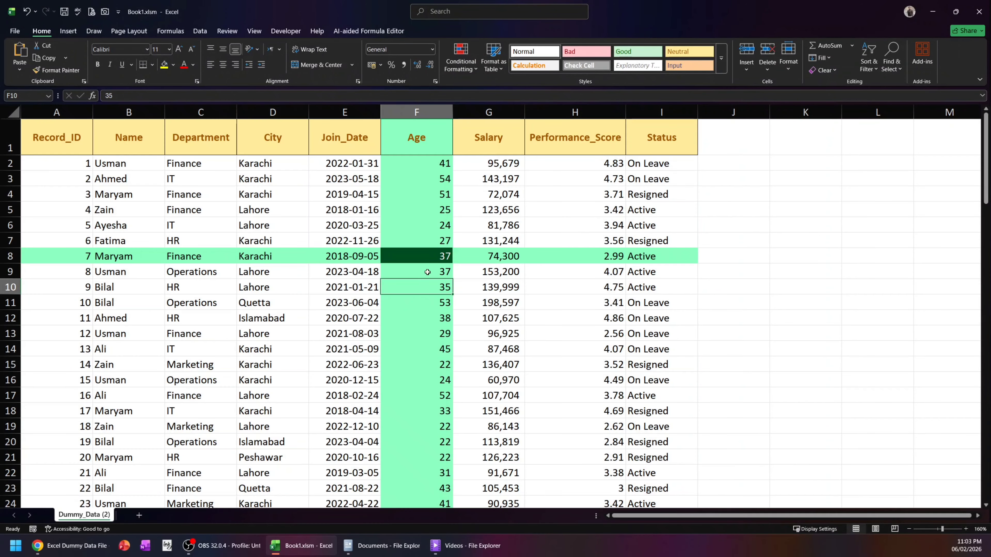
click(428, 258)
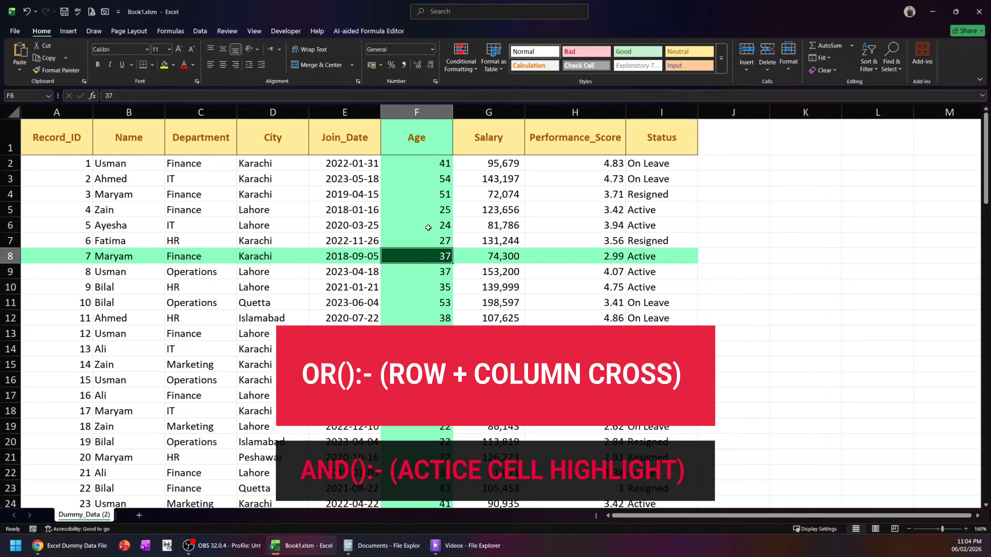
click(439, 281)
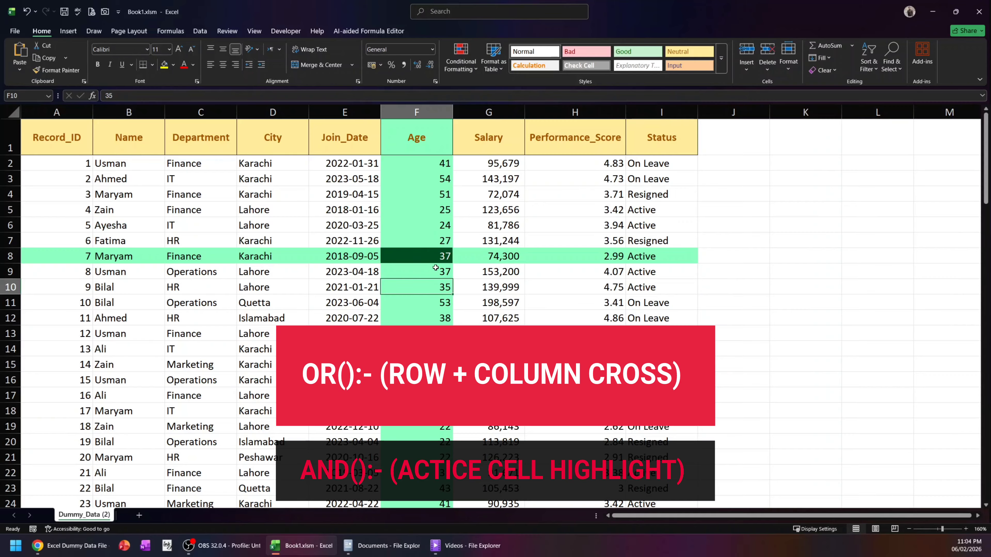
click(432, 260)
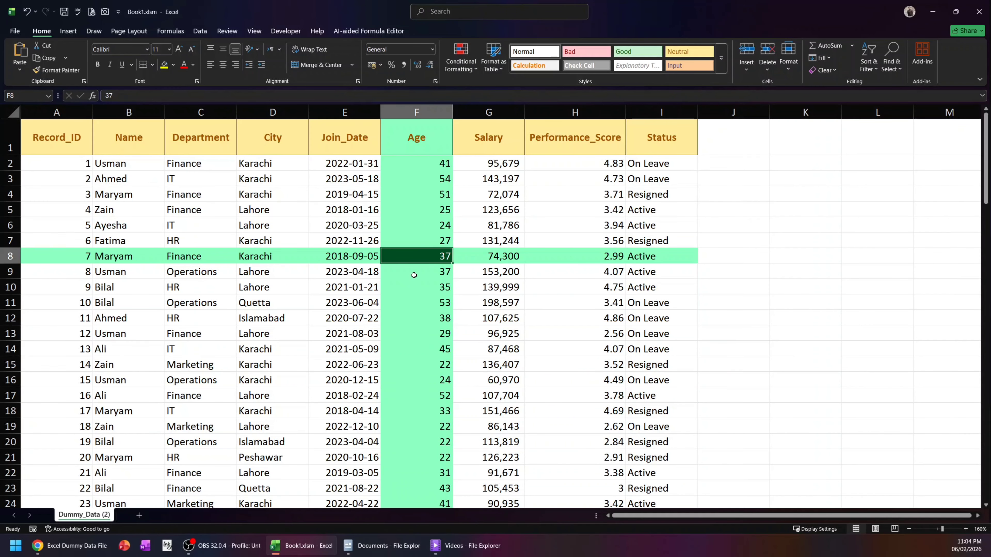
click(421, 270)
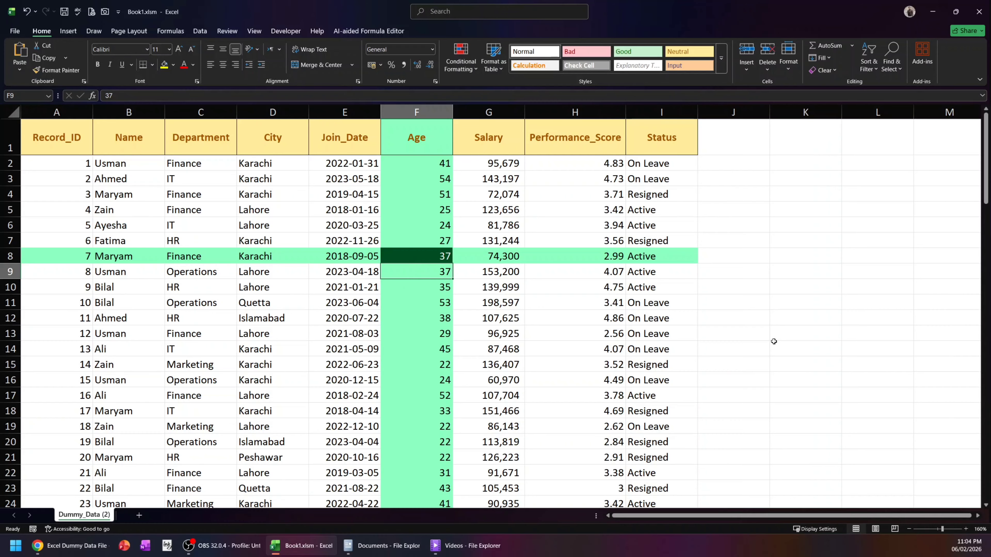
key(Down)
key(Left)
key(Down)
key(Left)
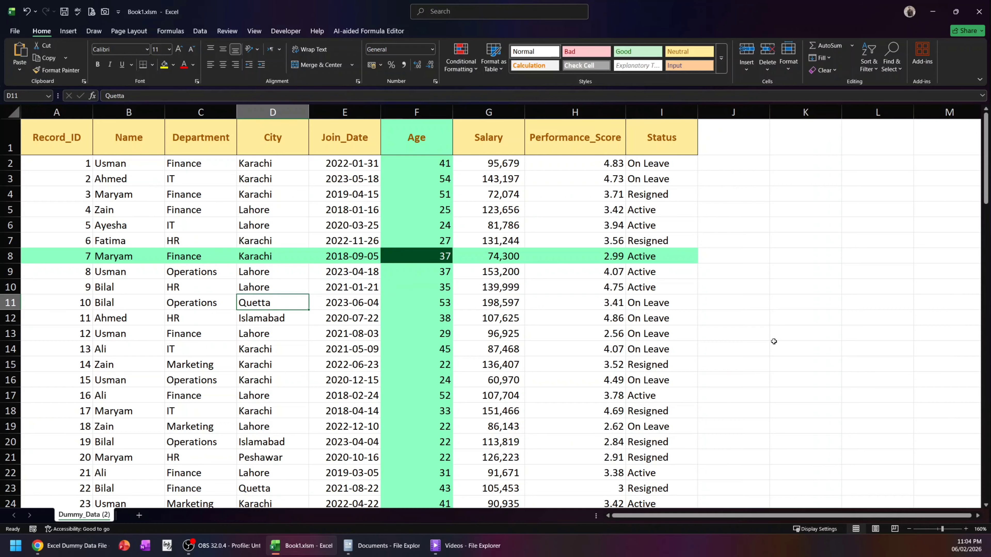
key(Up)
key(Up)
key(Up)
key(Up)
key(Up)
key(Left)
key(Up)
key(Up)
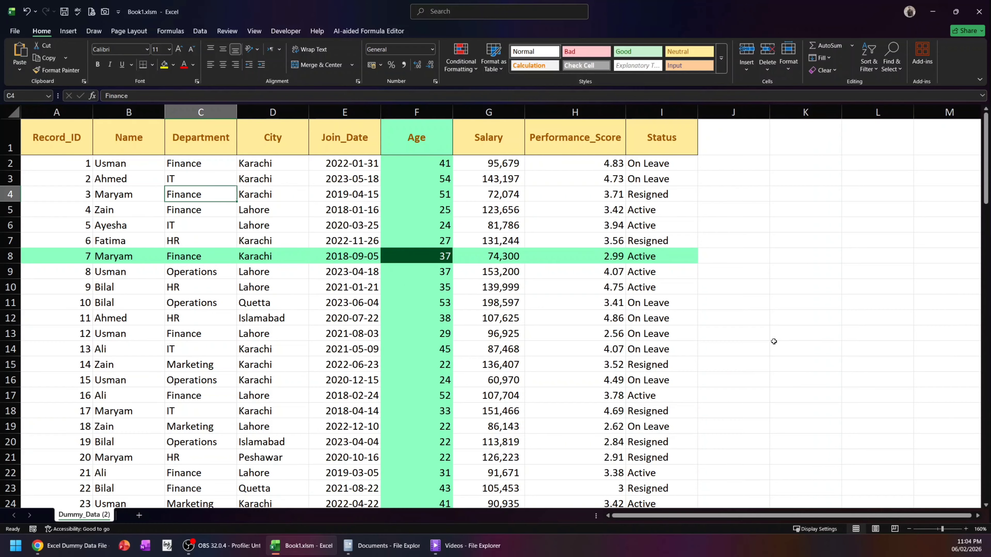
key(Right)
key(Right)
key(Right)
key(Right)
key(Right)
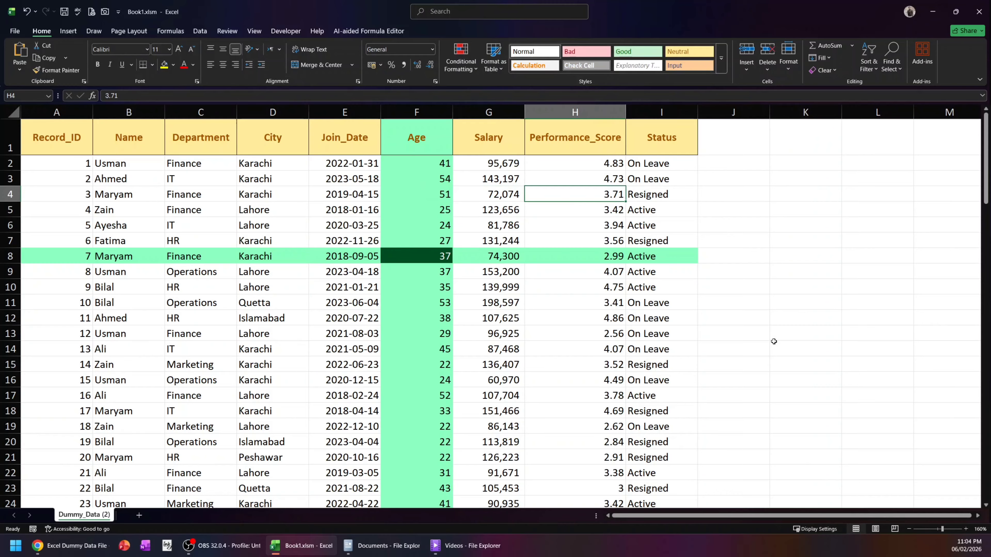
key(Down)
key(Down)
key(Down)
key(Down)
key(Down)
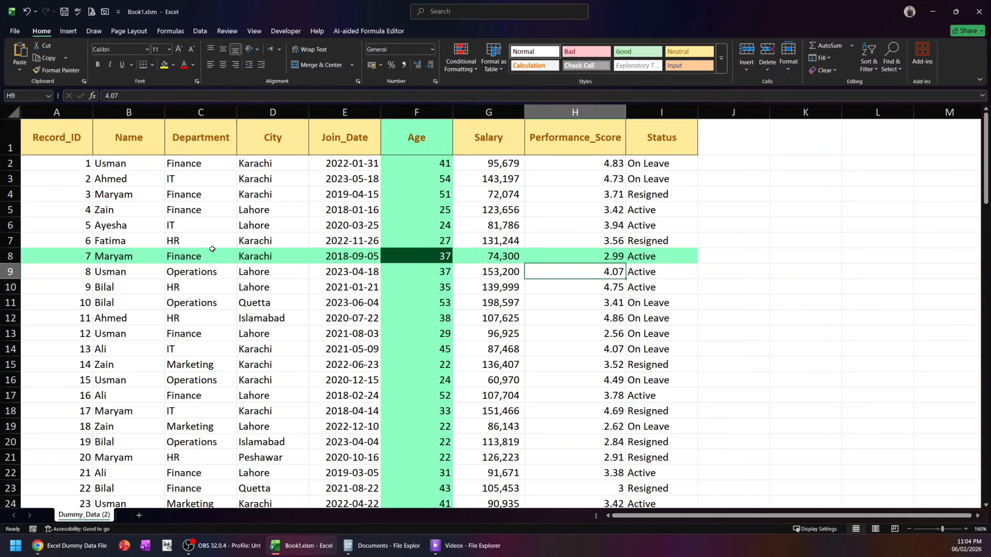
- Re-enter cell C6 in the Department column unchanged to force a recalculation, and select C6 again
click(199, 223)
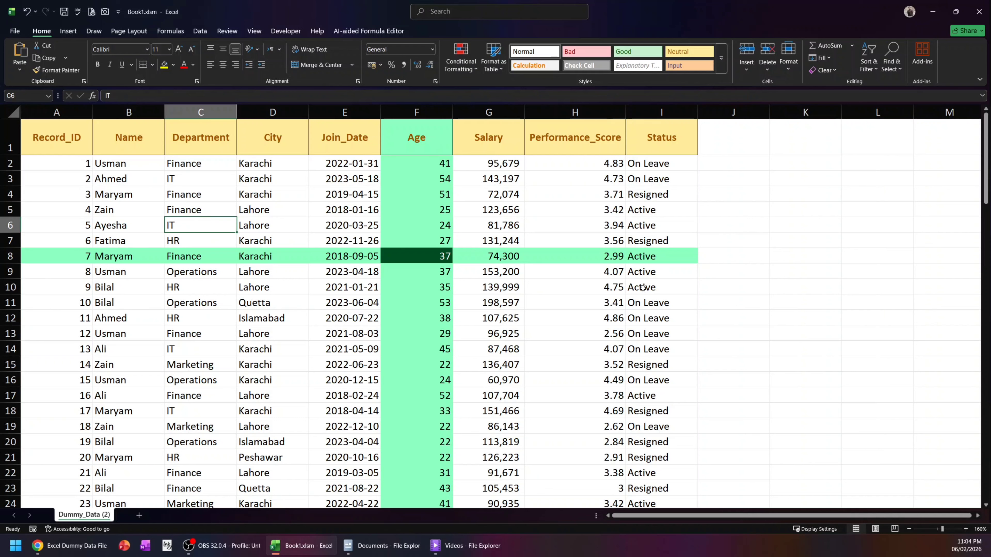
key(F2)
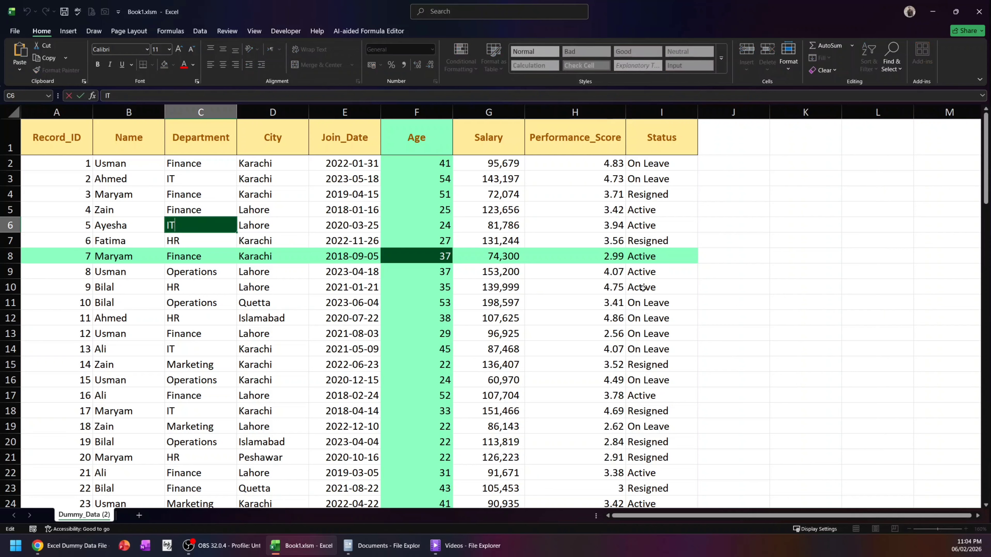
key(Return)
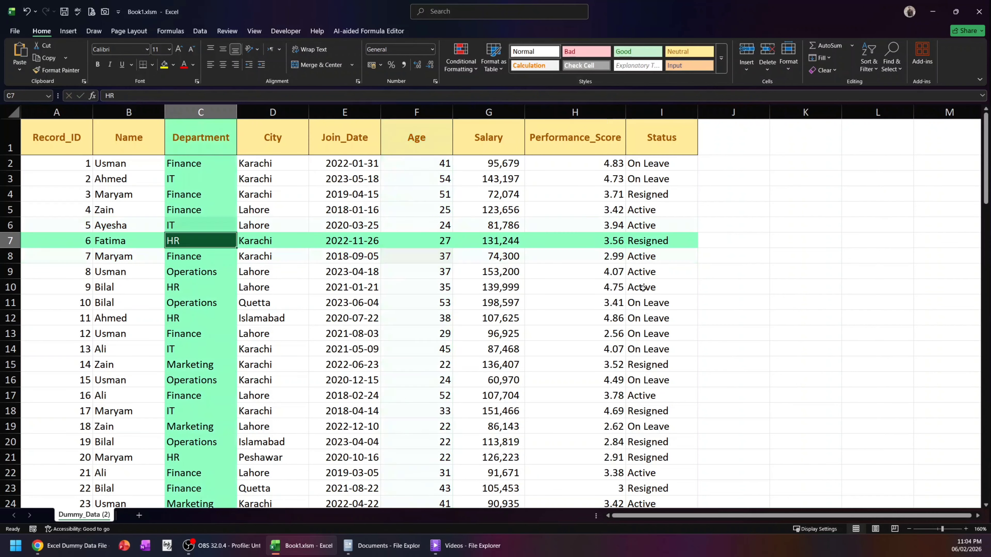
key(Up)
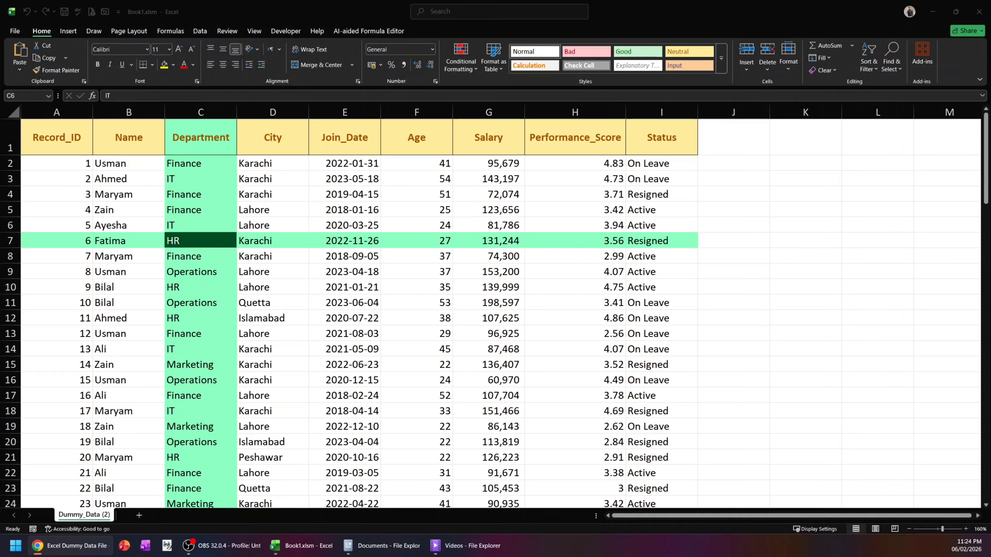
- Open the VBA code window of the Dummy_Data (2) sheet
right_click(95, 519)
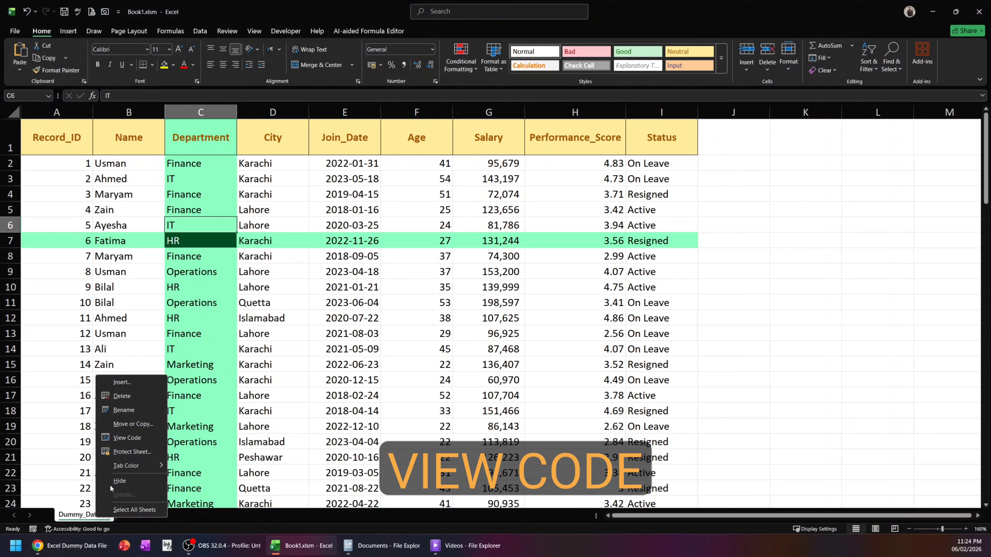
click(132, 439)
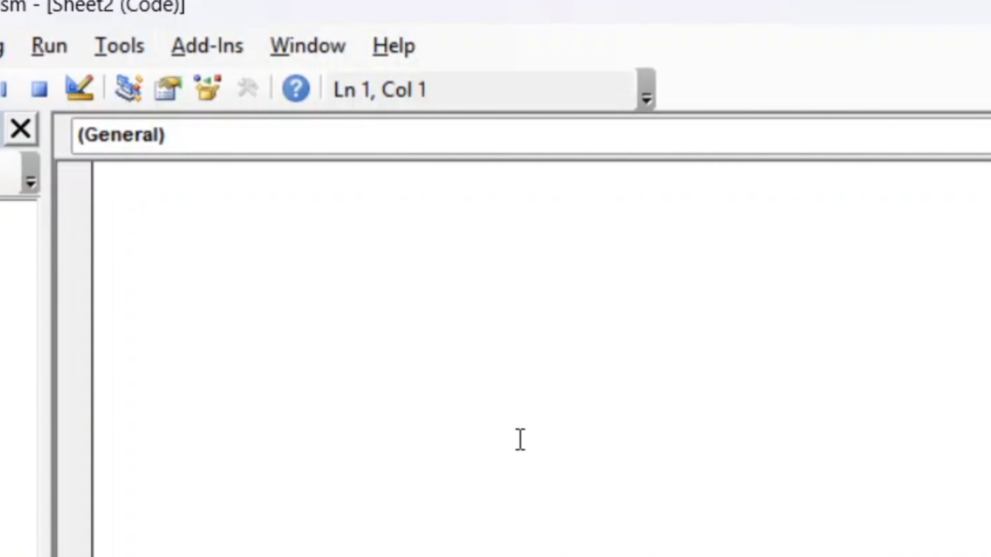
- Create the Worksheet SelectionChange event procedure in the sheet's code and enter Target.Calculate as its body
click(858, 135)
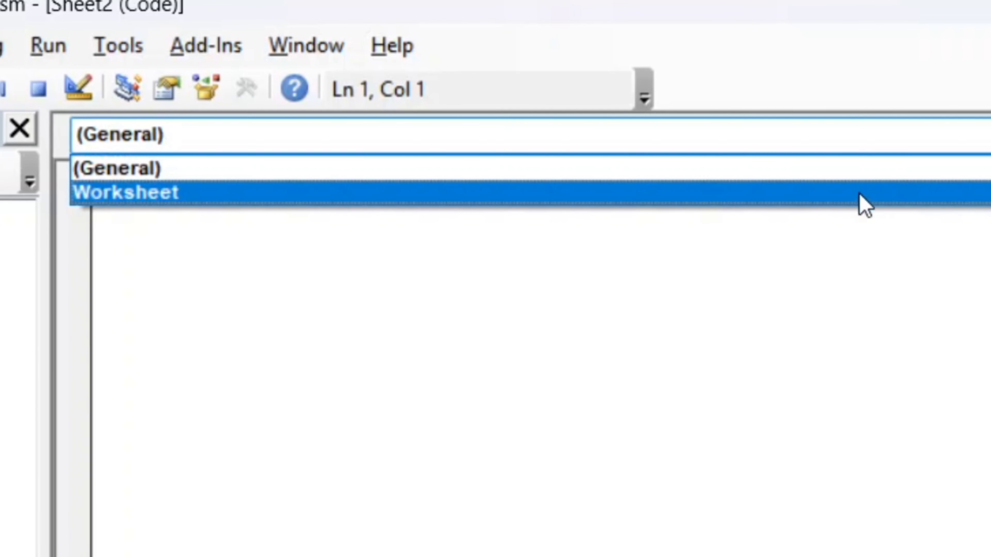
click(797, 195)
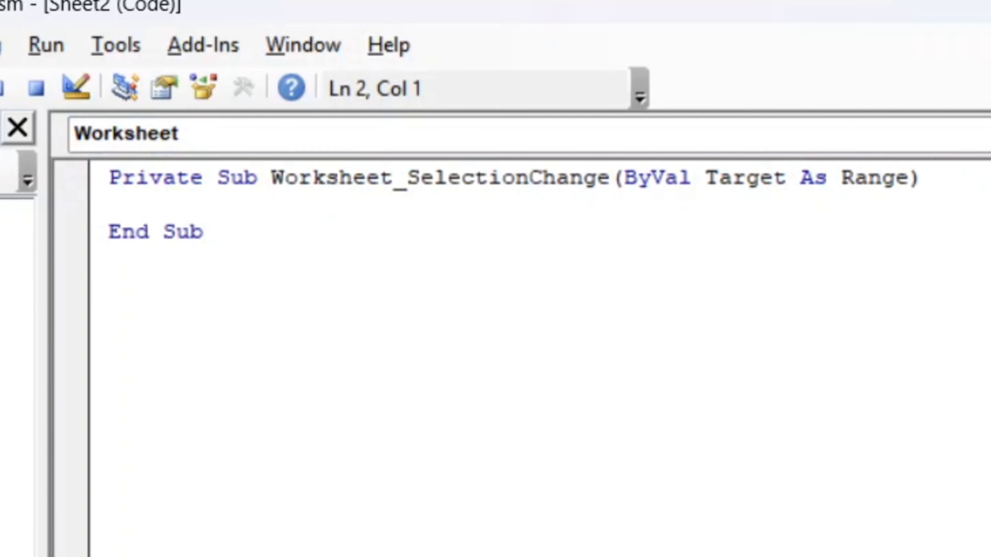
text(Targ)
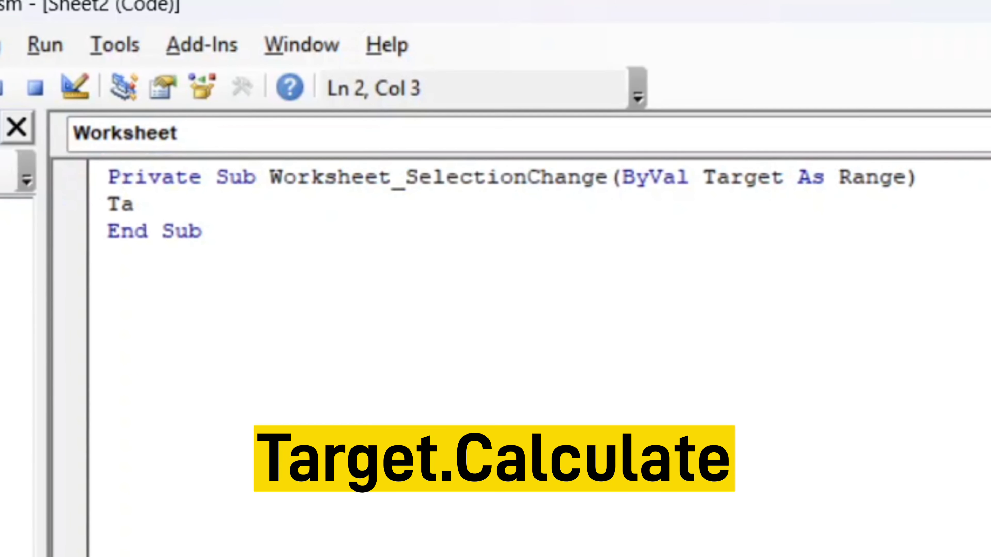
text(et)
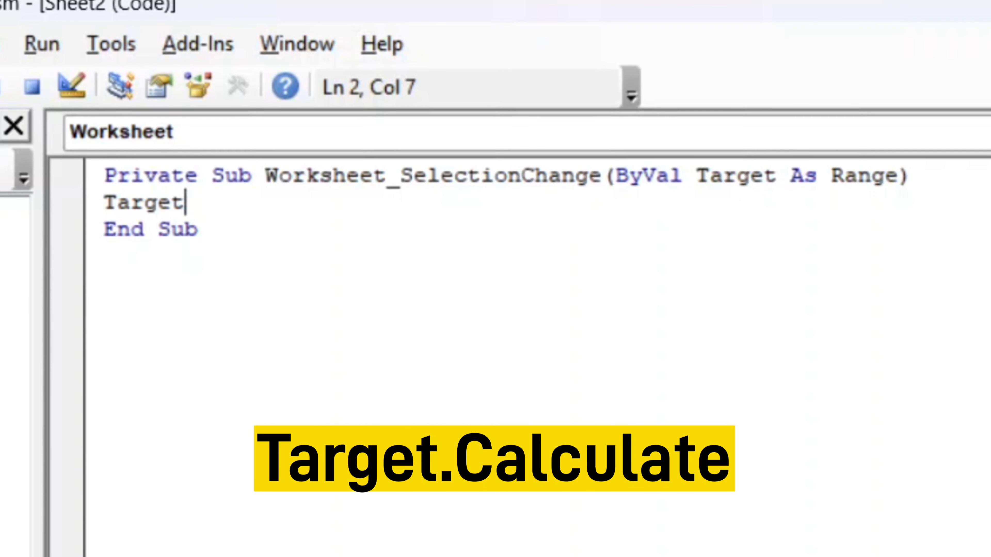
text(.ca)
key(Tab)
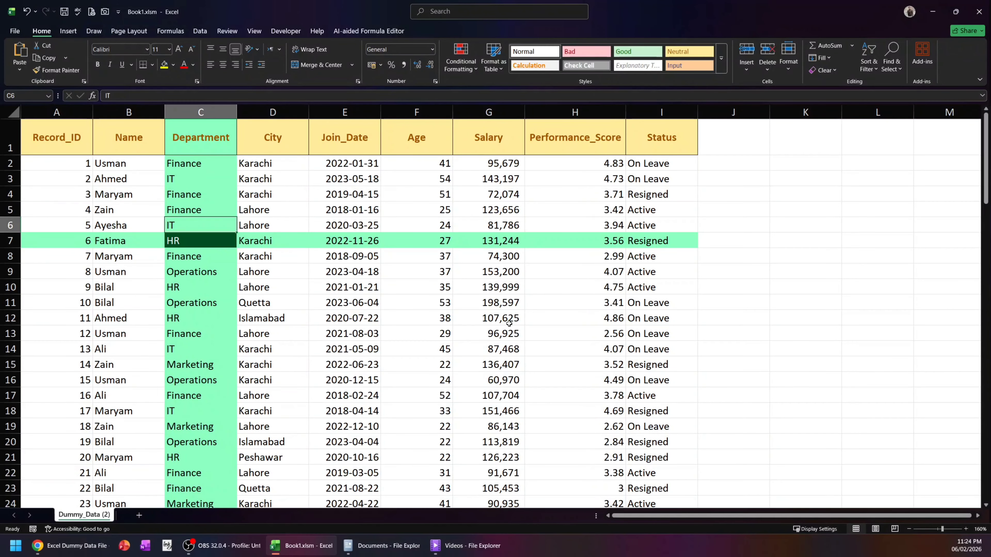
- Back in the worksheet, select F10 and move the active cell through nearby rows and columns, ending at C9, to test whether the highlight follows
click(386, 285)
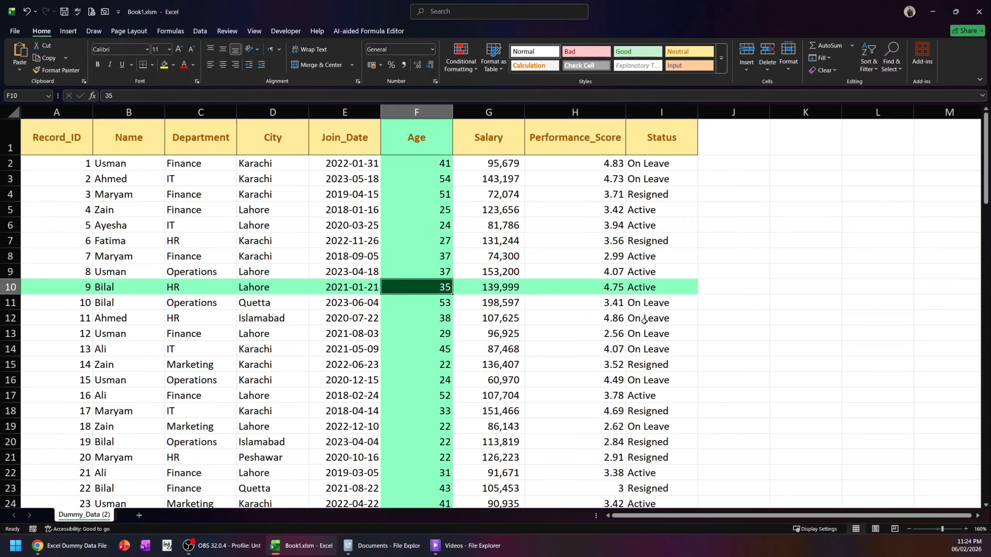
scroll(669, 315, down, 3)
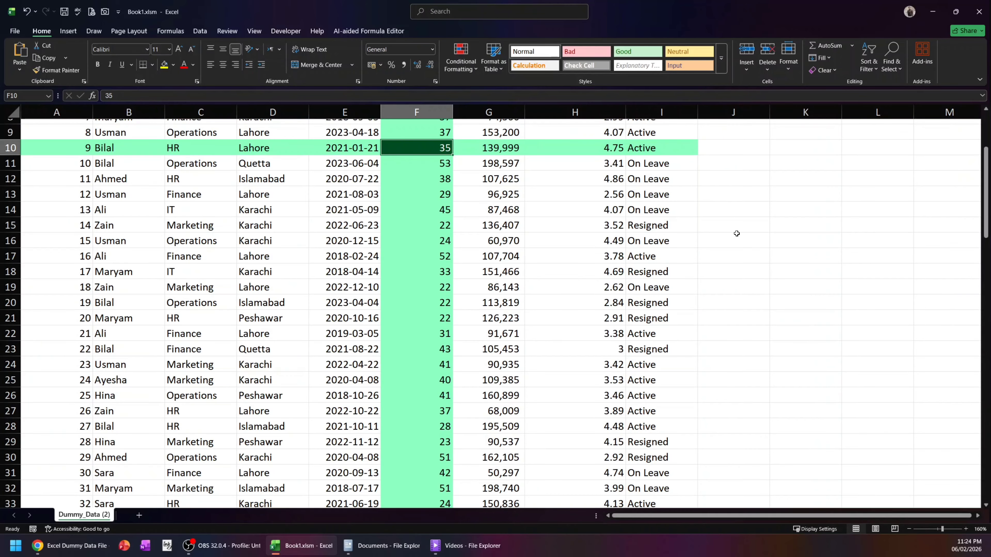
scroll(732, 246, up, 3)
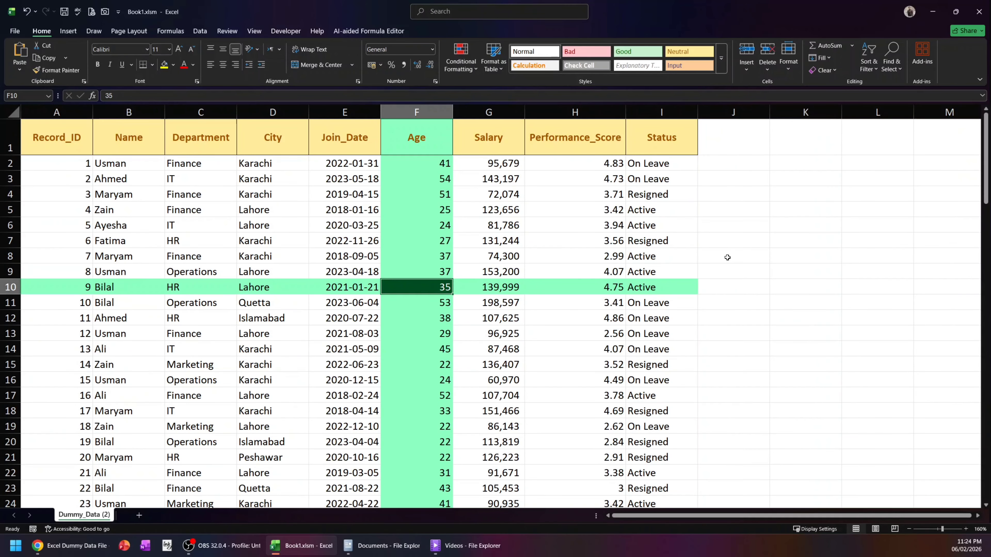
key(Left)
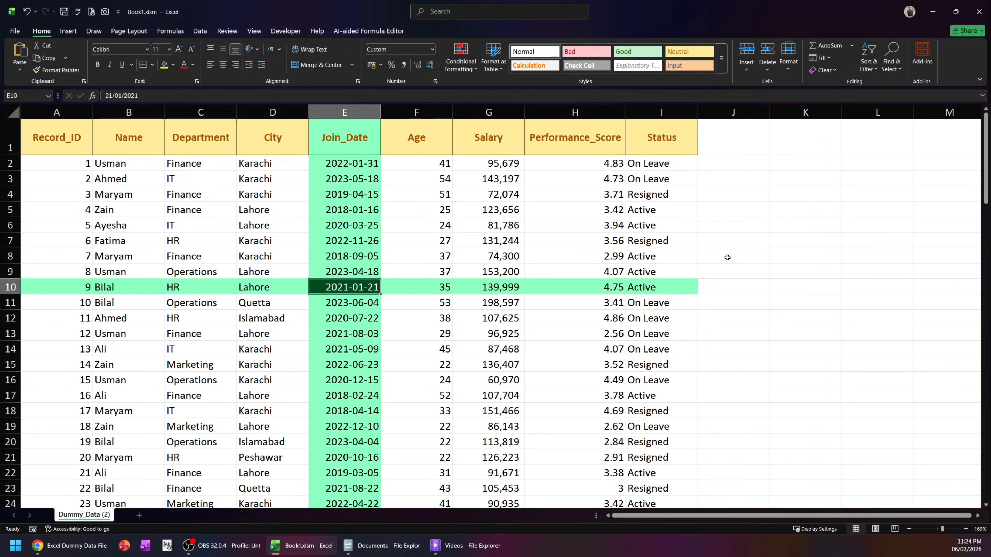
key(Left)
key(Up)
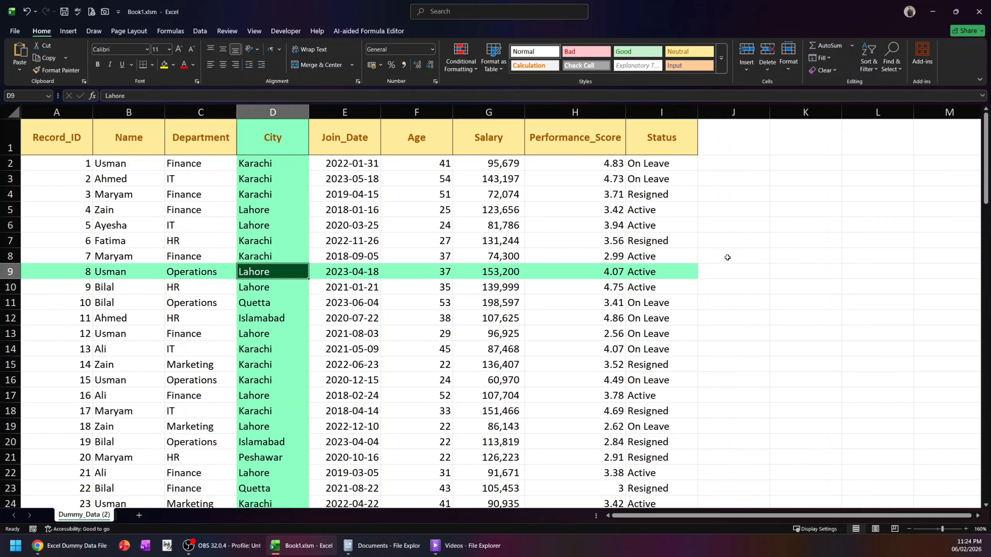
key(Up)
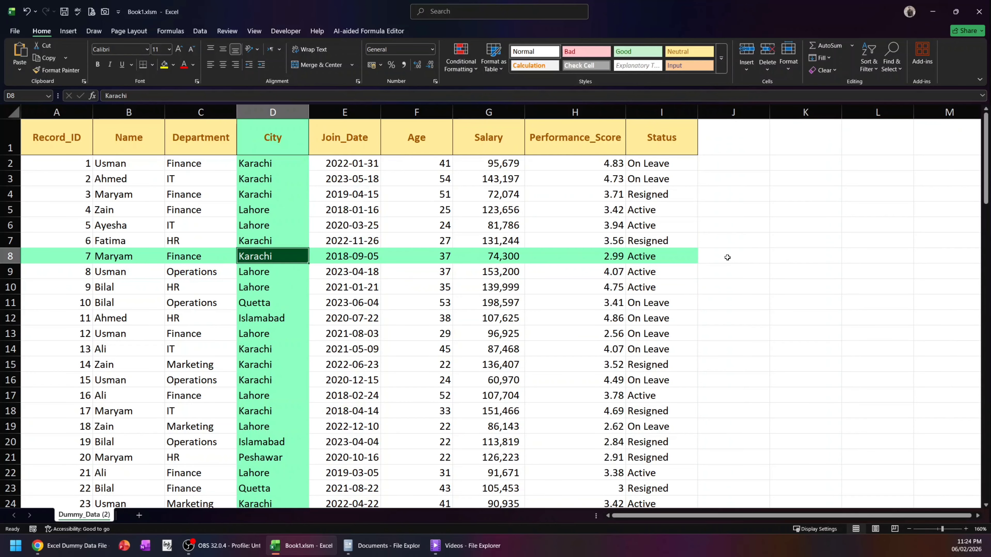
key(Right)
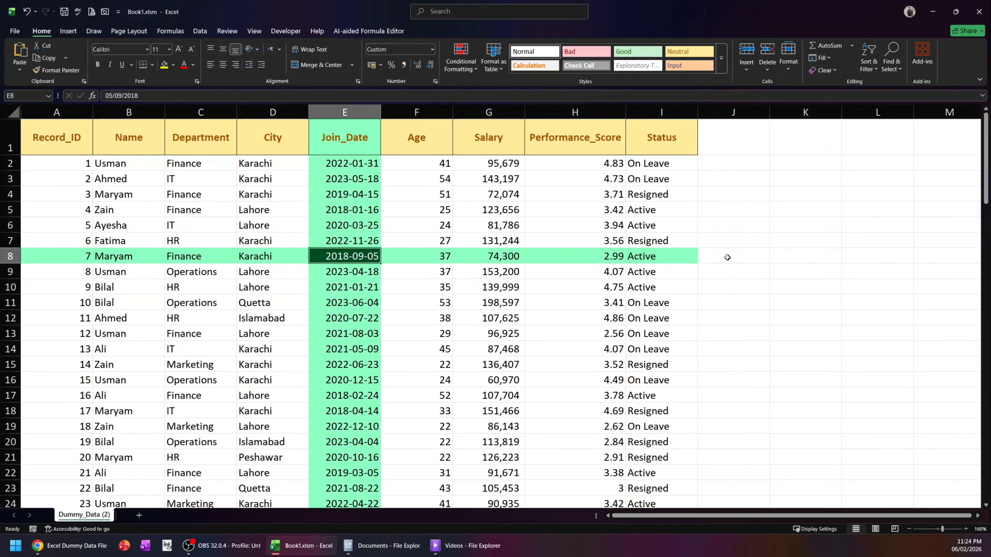
key(Up)
key(Right)
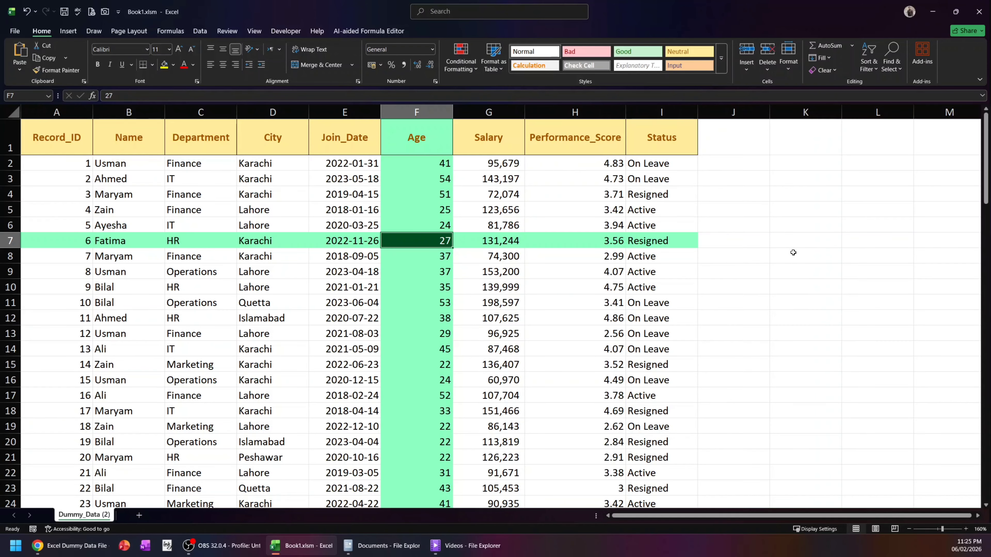
scroll(793, 253, down, 2)
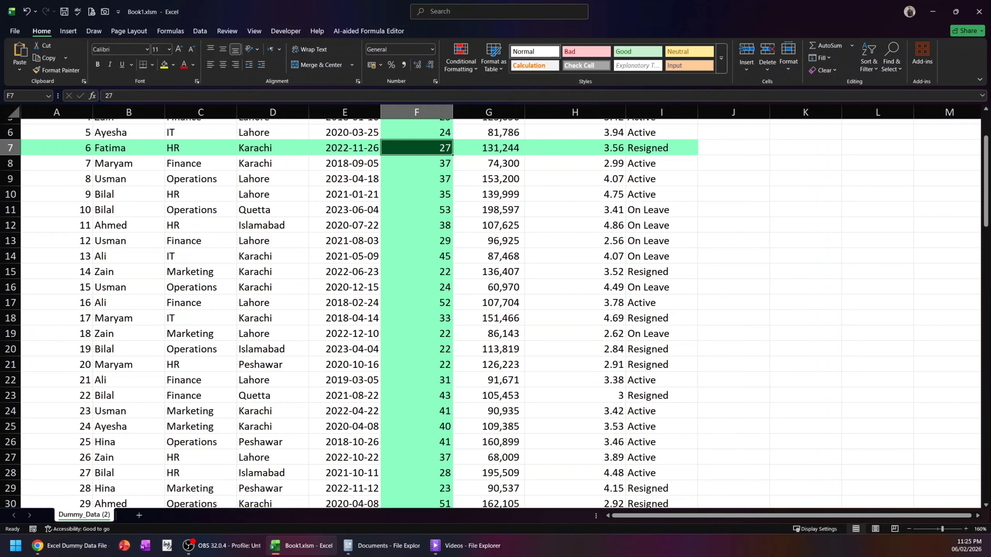
key(Left)
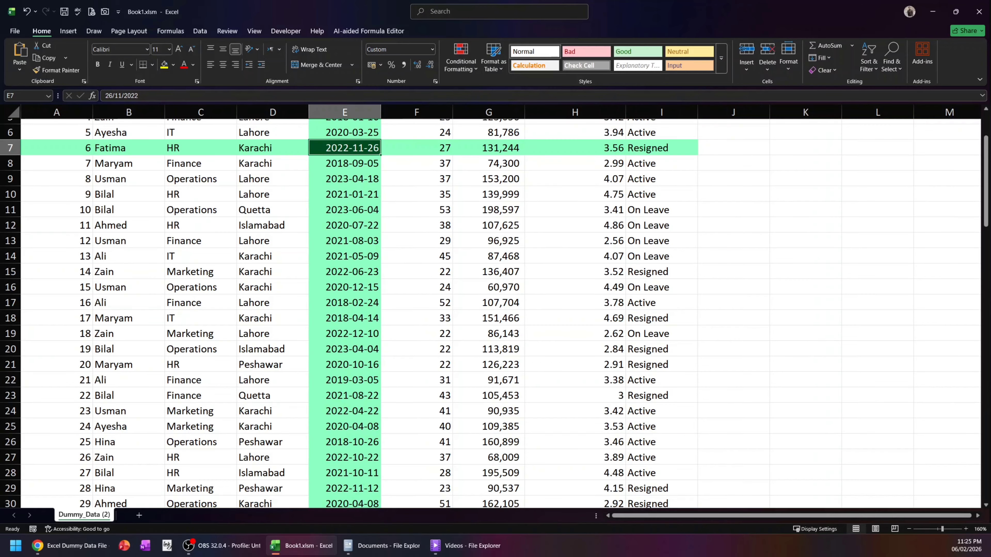
key(Down)
key(Down)
key(Left)
key(Left)
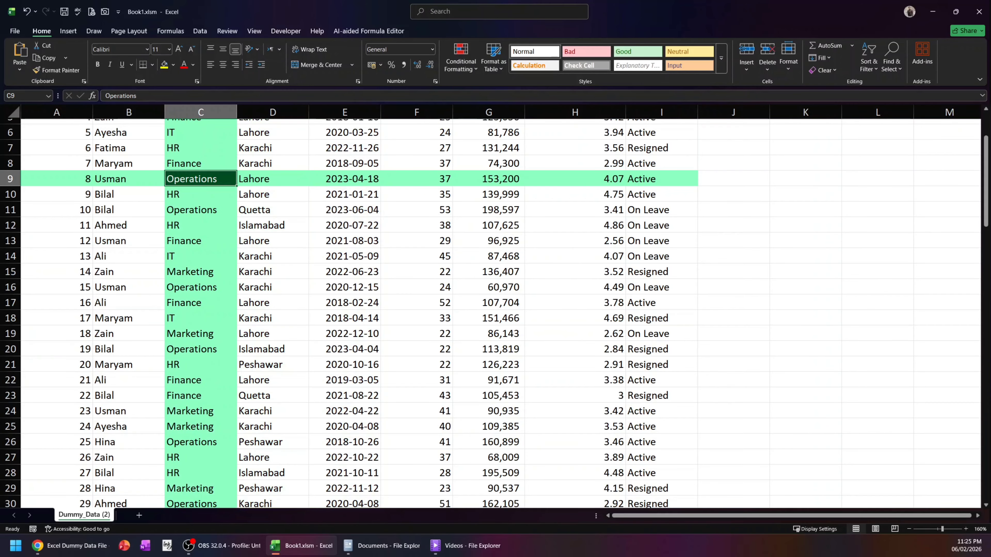